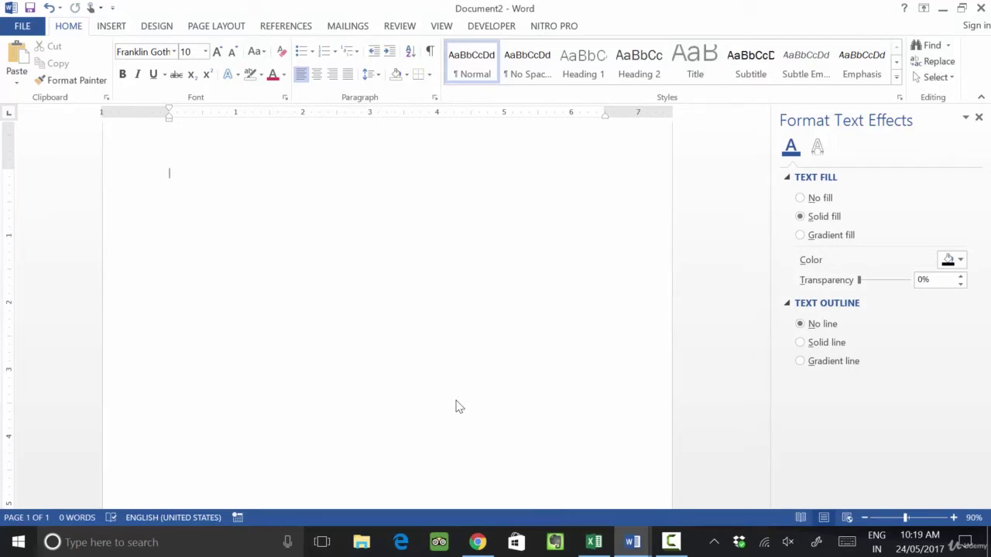
# Type the heading 'Welcome To the Session of Text Alignment' and start a new line below it
pyautogui.write('Welcome To the Se')
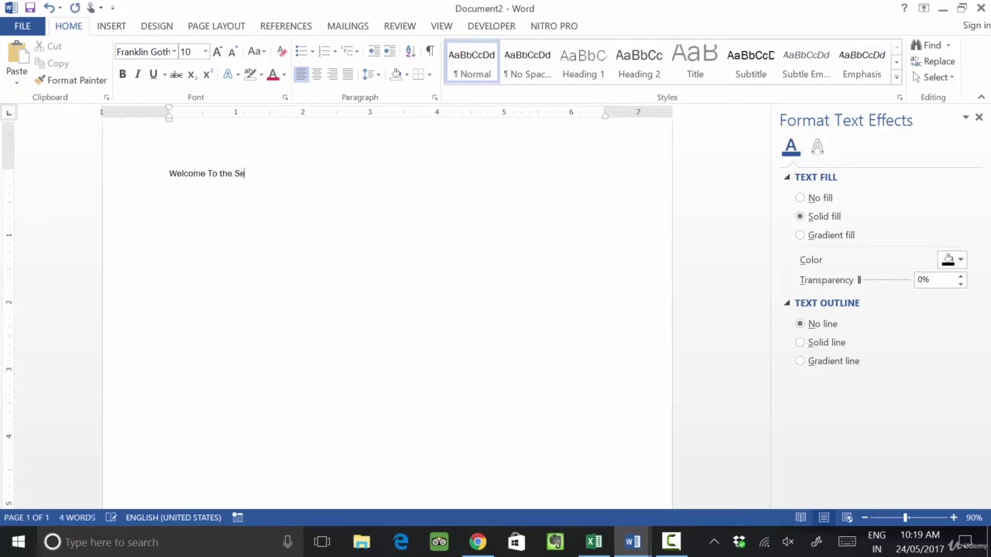
pyautogui.write('ssion of ')
pyautogui.write('Text Align,e')
pyautogui.write('ment')
pyautogui.press('Return')
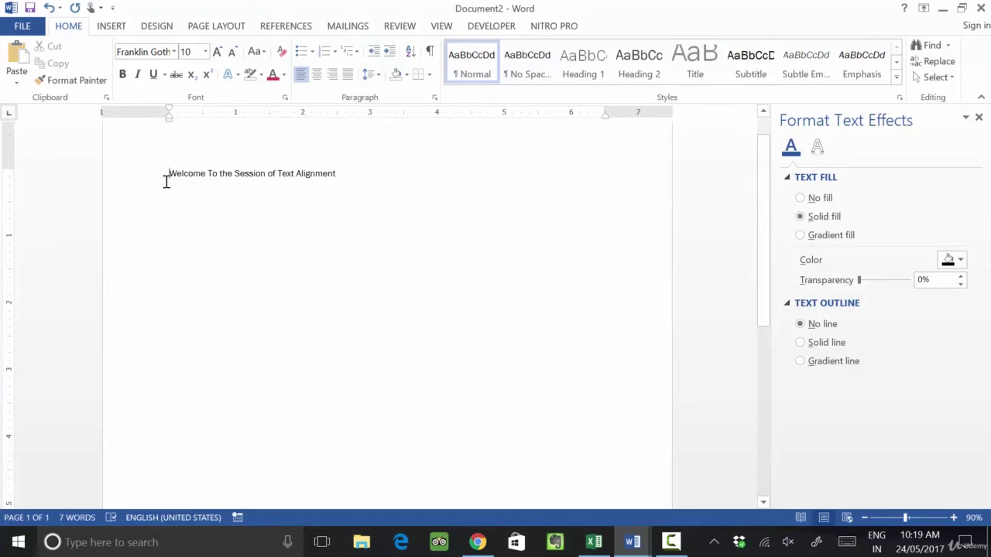
# Right-align the heading and add 'Hello and welcome to the Right Alignment' on the next line
pyautogui.click(331, 76)
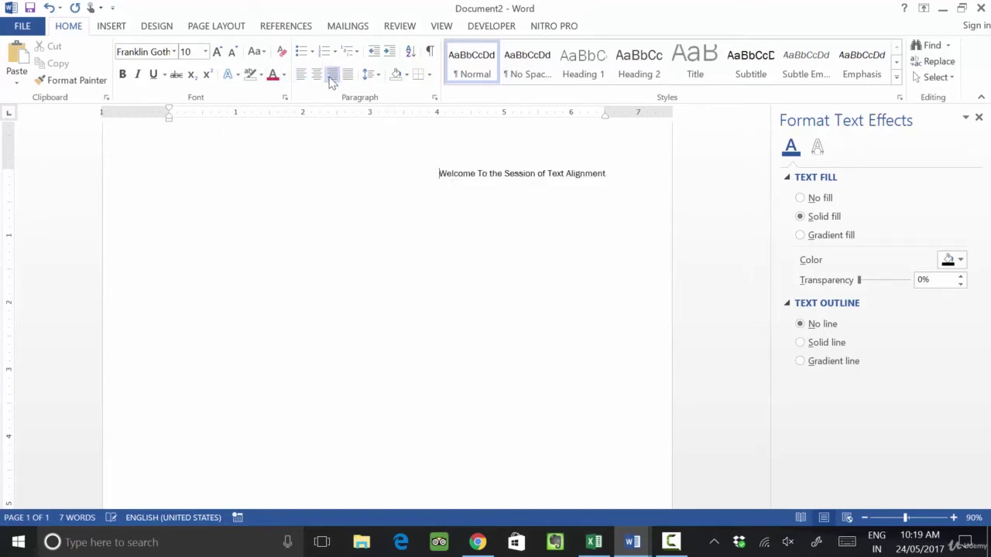
pyautogui.click(610, 176)
pyautogui.press('Return')
pyautogui.write('Hello and welcome to the')
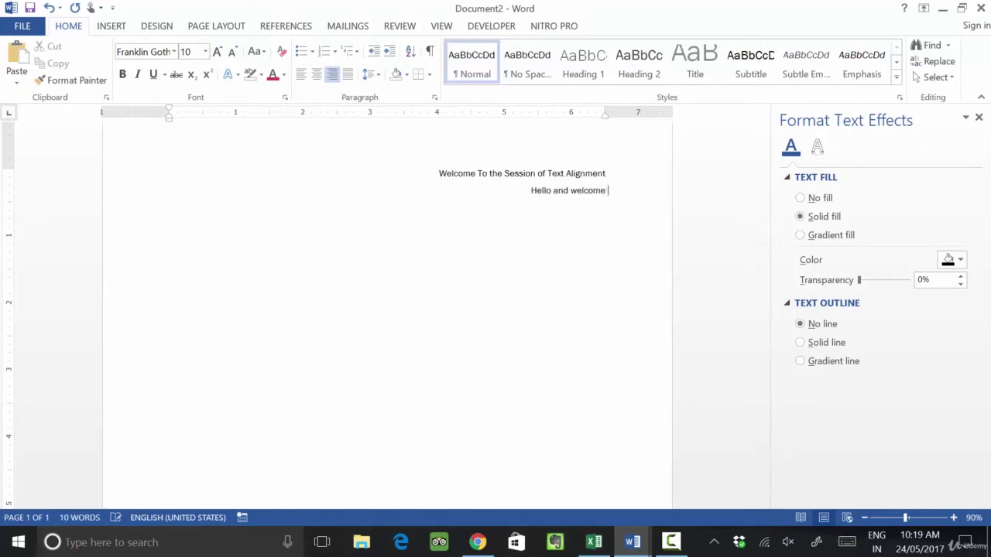
pyautogui.write(' Right Alignment')
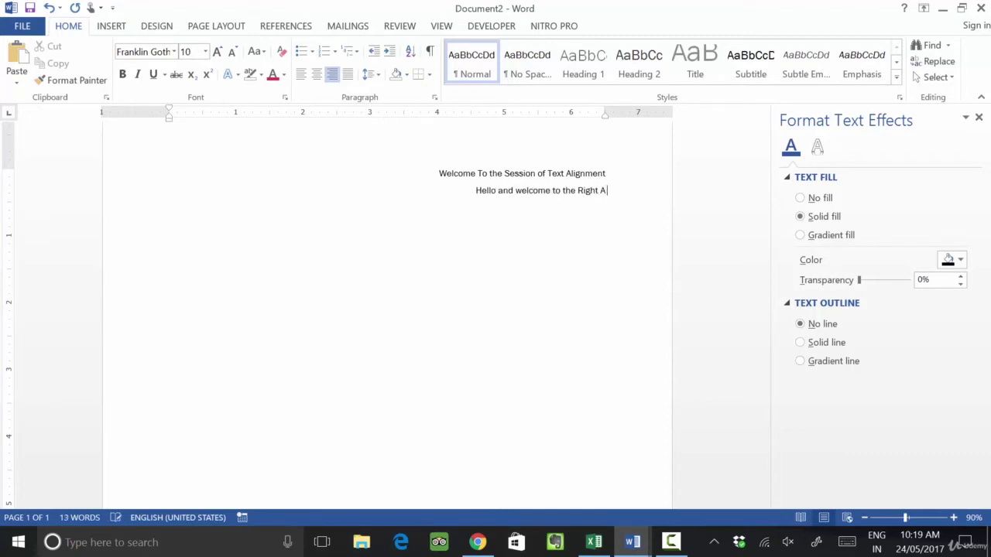
pyautogui.press('Return')
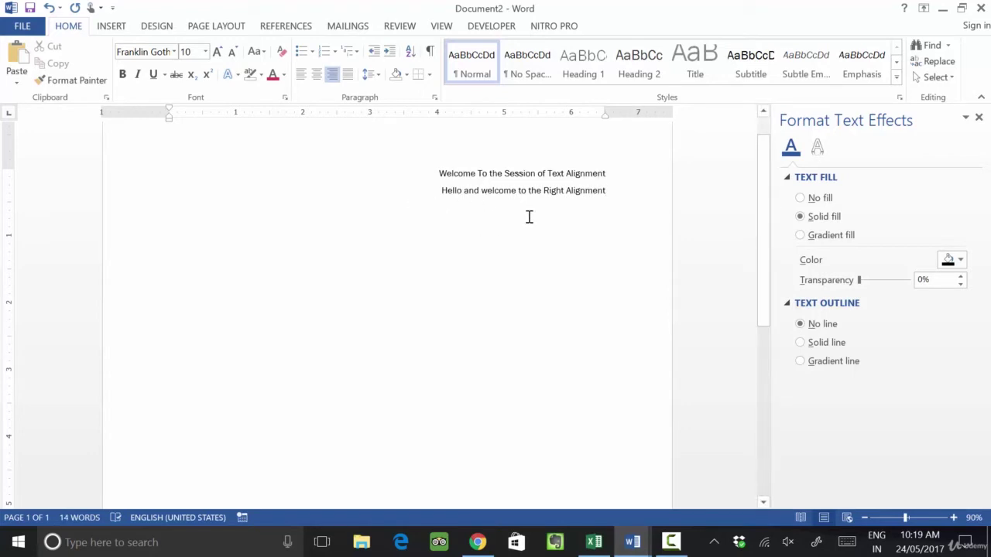
# Add a left-aligned line 'Welcome To The Left Alignment'
pyautogui.click(299, 77)
pyautogui.write('W')
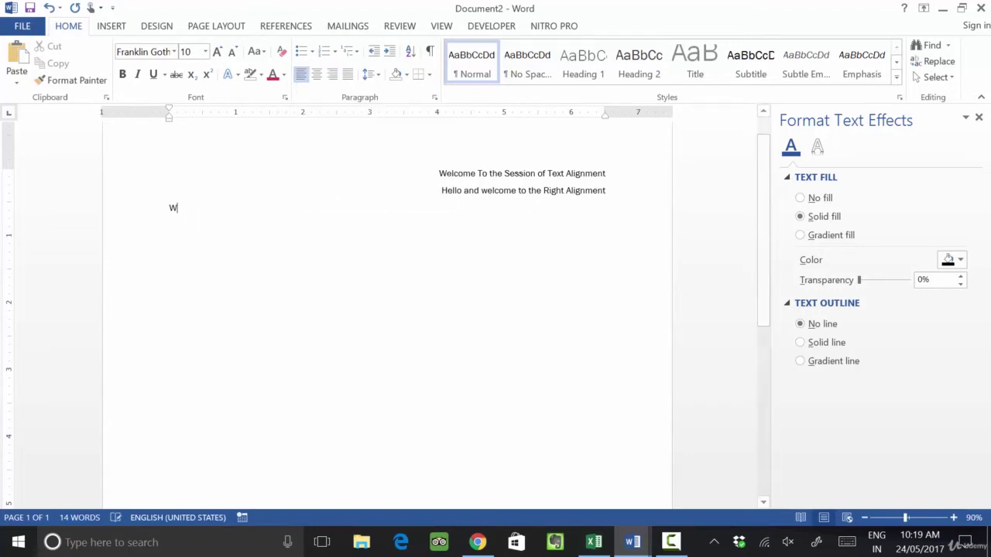
pyautogui.write('elcome To The')
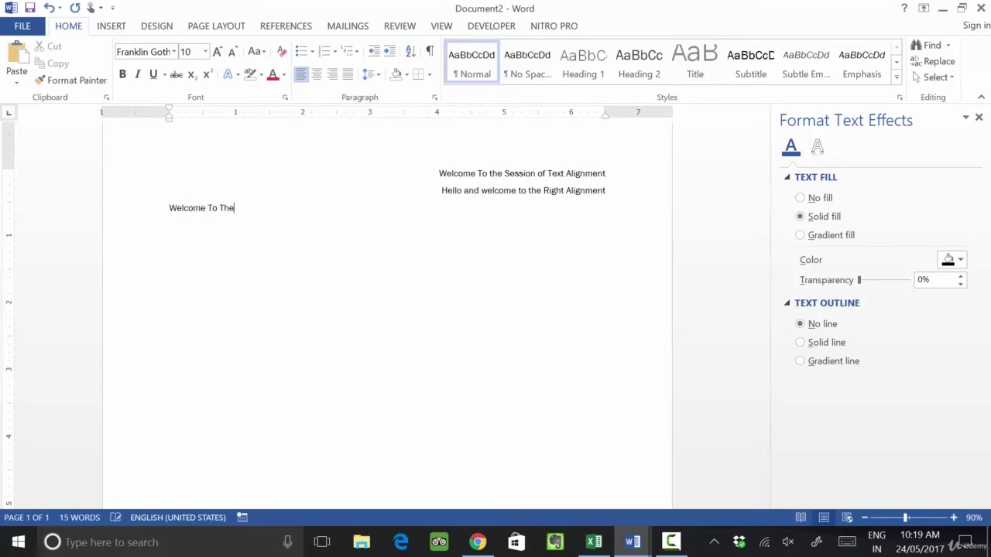
pyautogui.write(' Left Alignm,')
pyautogui.press('BackSpace')
pyautogui.press('BackSpace')
pyautogui.write('ent')
pyautogui.press('Return')
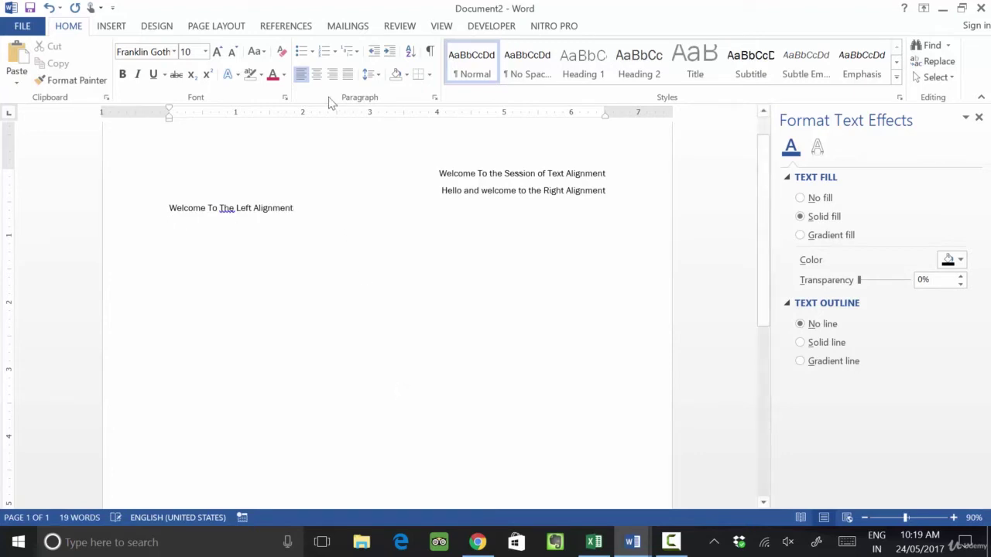
# Add a centred line 'Hello This is Center Alignment', then select all the text
pyautogui.click(323, 77)
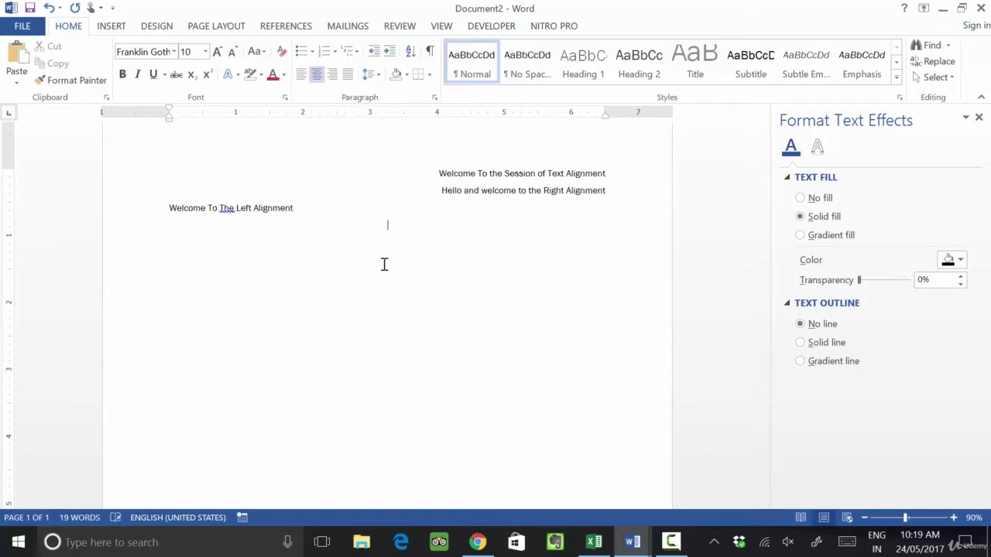
pyautogui.write('Hello This is Center Alignment')
pyautogui.press('Return')
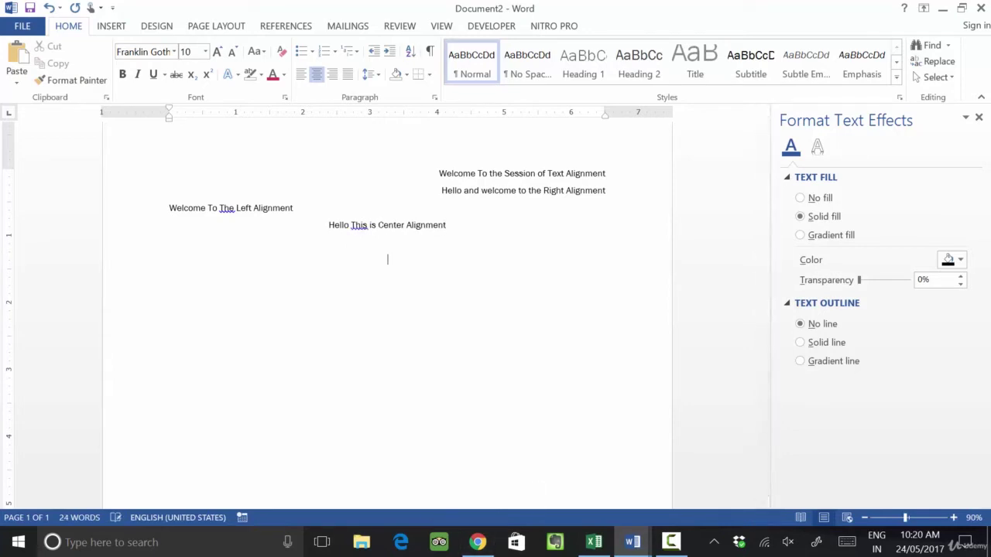
pyautogui.hotkey('ctrl', 'a')
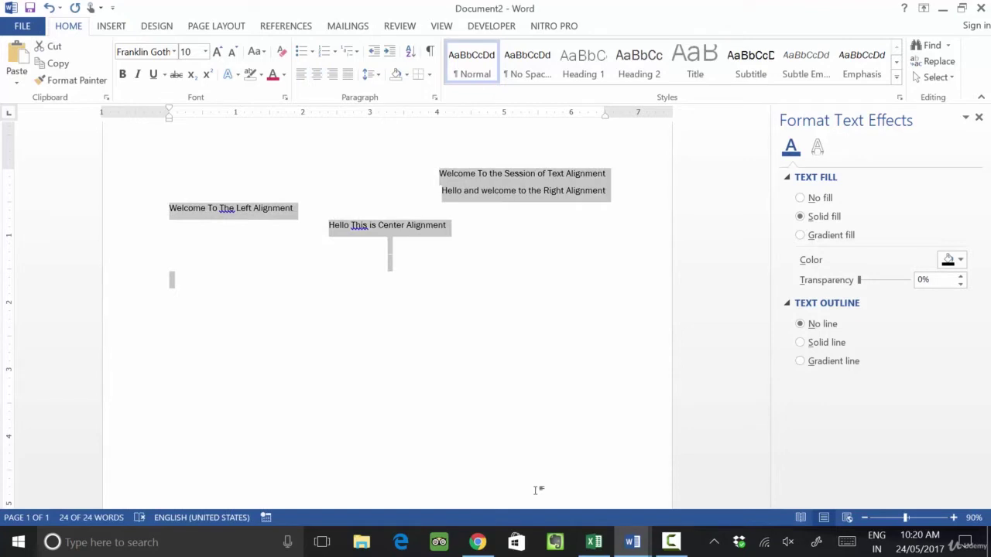
# Justify all lines, then type 'Left Alignment: CTRL+L' and 'Right Alignment: CTRL+R' on the empty last line
pyautogui.click(348, 76)
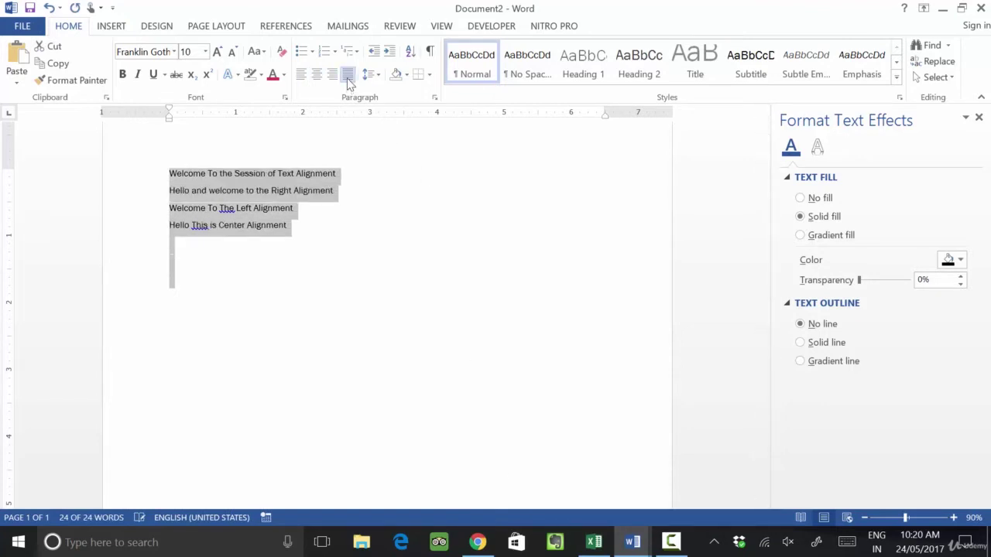
pyautogui.click(364, 272)
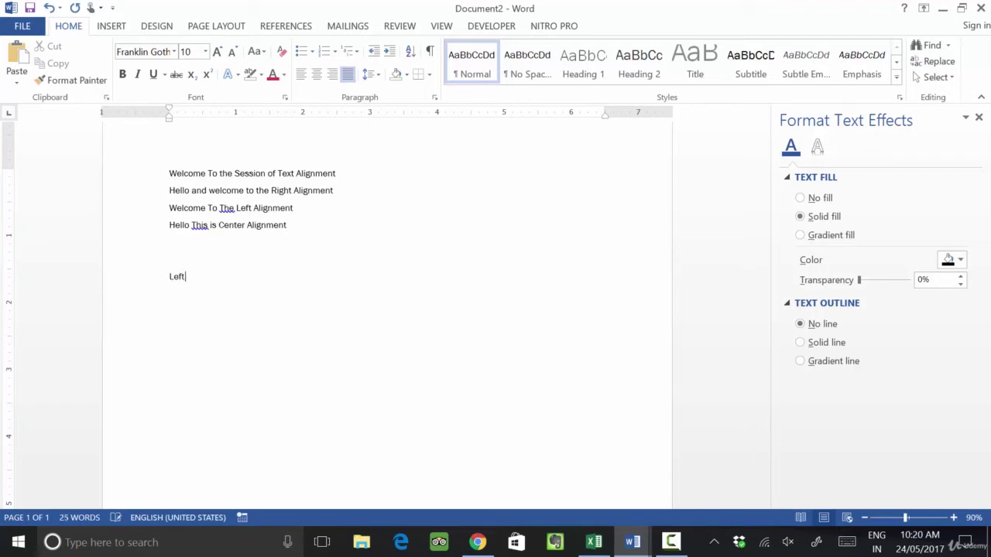
pyautogui.write('Left Alignment')
pyautogui.press('BackSpace')
pyautogui.press('BackSpace')
pyautogui.press('BackSpace')
pyautogui.press('BackSpace')
pyautogui.write('ment: CTRL+L Right ALIG')
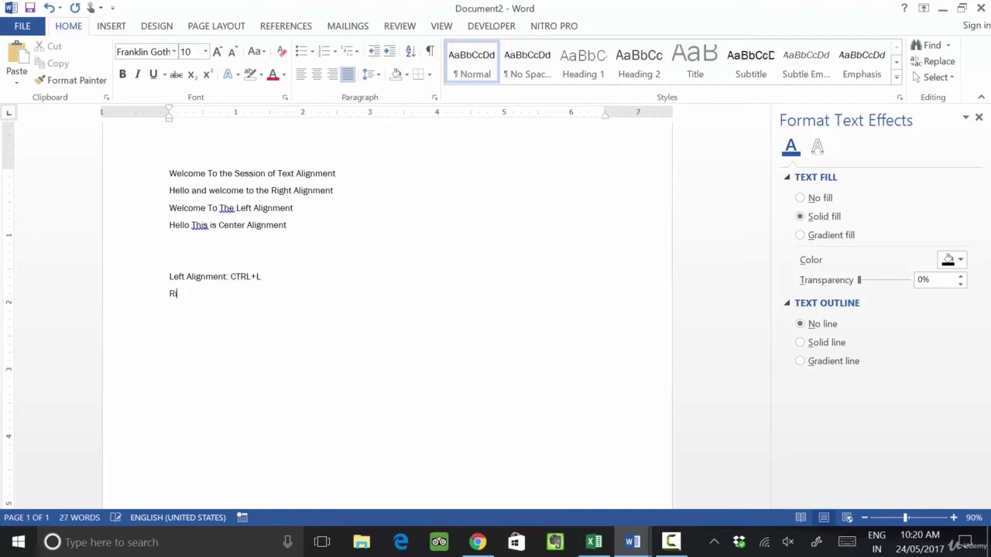
pyautogui.press('BackSpace')
pyautogui.press('BackSpace')
pyautogui.write('lignment: CTRL+R')
# Add the shortcut lines 'Justify: CTRL+J' and 'Center: CRL+E'
pyautogui.press('Return')
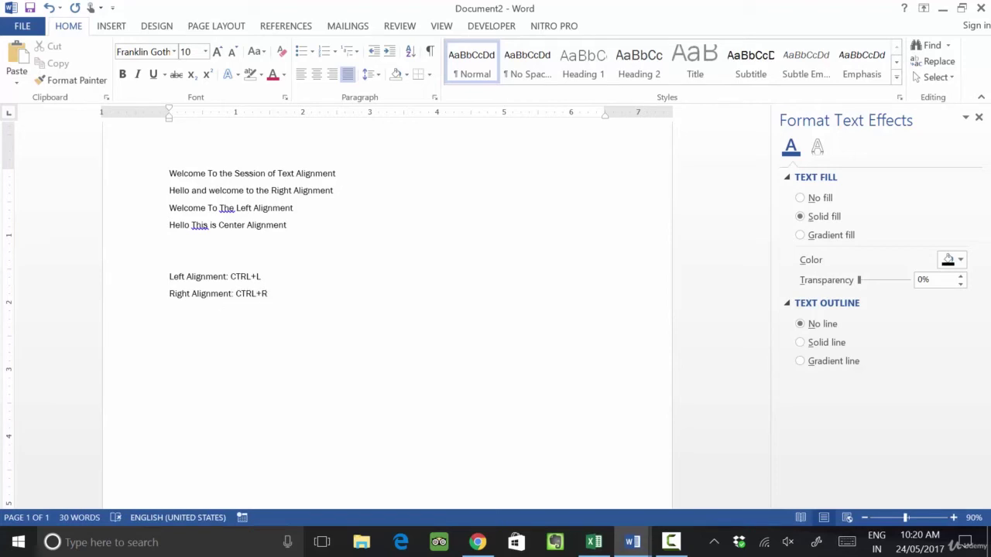
pyautogui.write('JUS')
pyautogui.press('BackSpace')
pyautogui.write('ust')
pyautogui.write('ify: CTRL')
pyautogui.write('+J ')
pyautogui.write('Center')
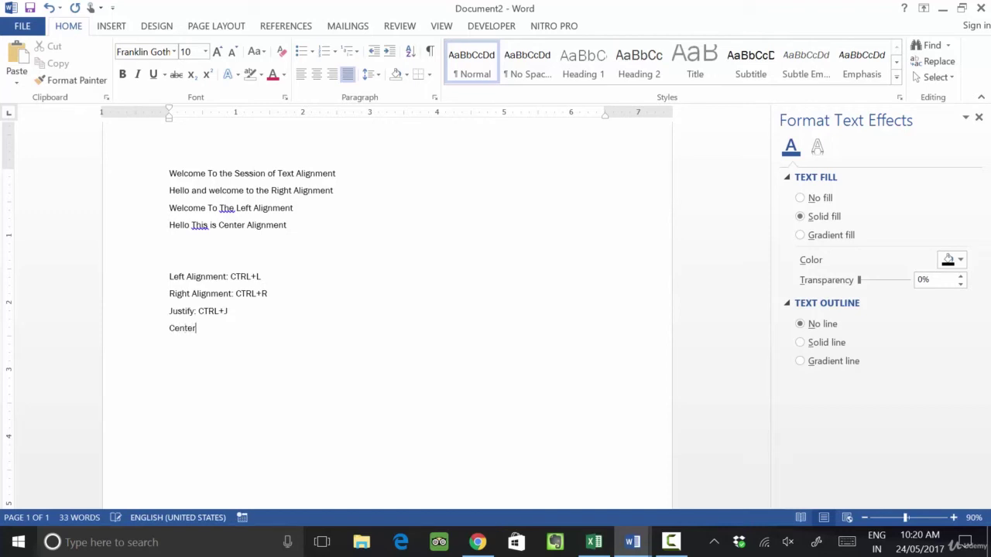
pyautogui.write(': CRL+E')
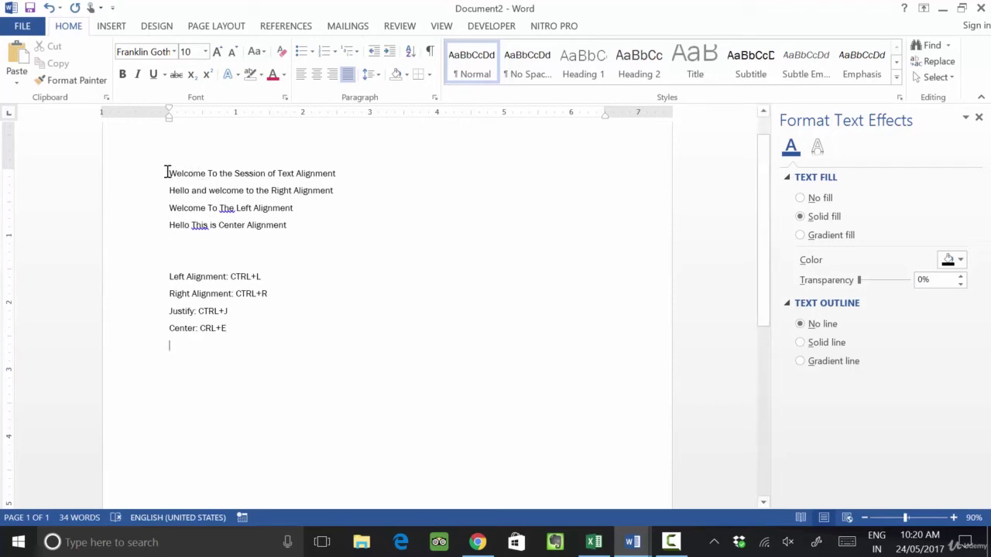
# Select the text from the heading through 'Center: CRL+E' and set 1.15 line spacing
pyautogui.moveTo(193, 294); pyautogui.dragTo(304, 350)
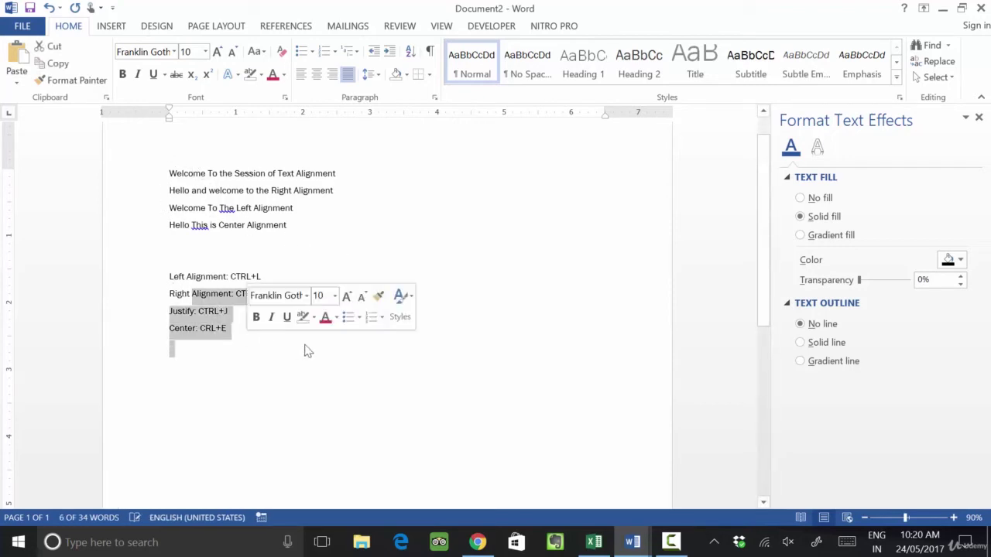
pyautogui.click(287, 367)
pyautogui.hotkey('ctrl', 'a')
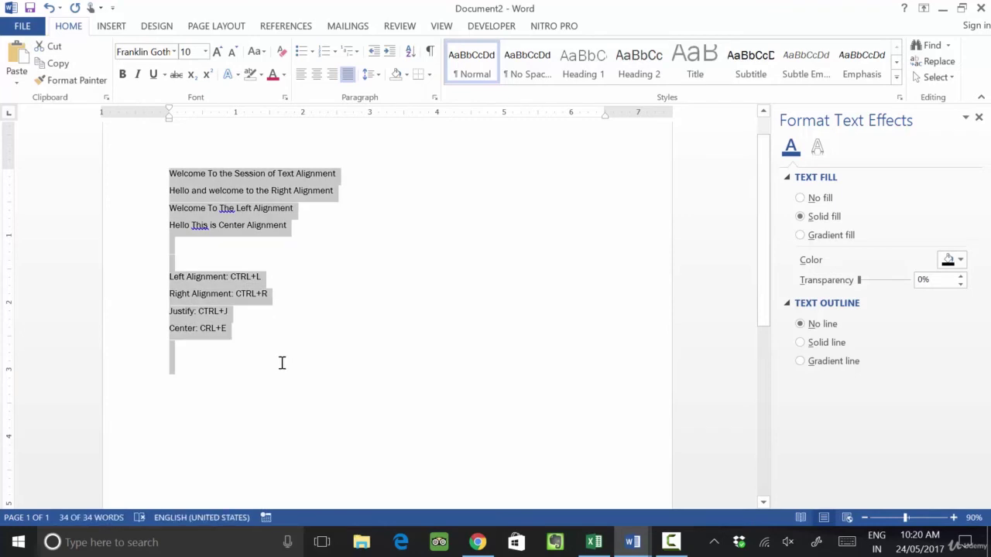
pyautogui.click(316, 295)
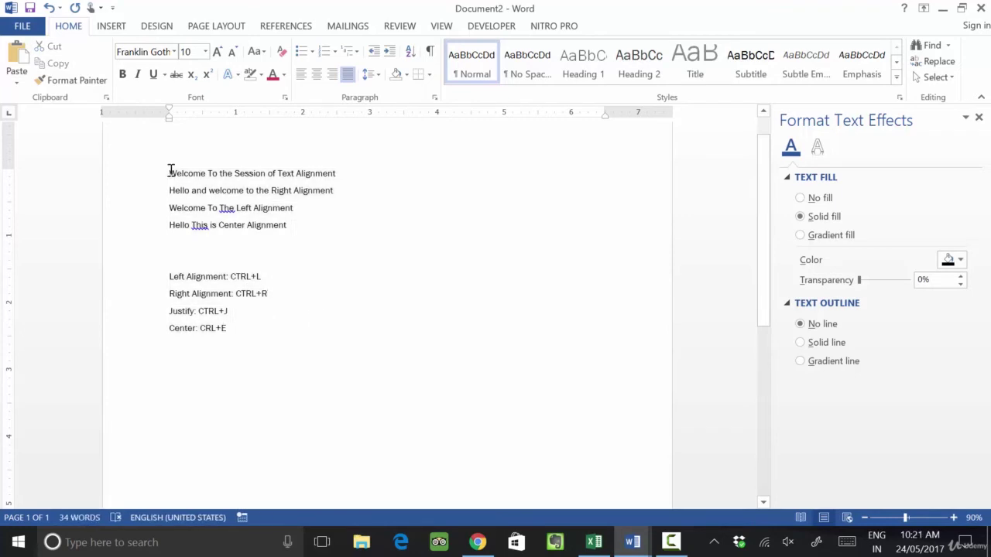
pyautogui.moveTo(170, 169); pyautogui.dragTo(301, 334)
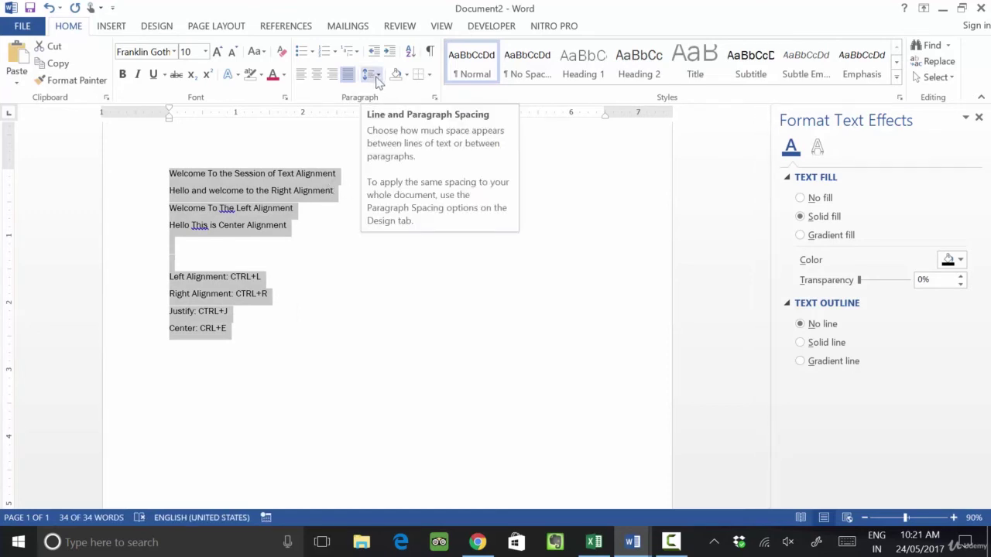
pyautogui.click(378, 82)
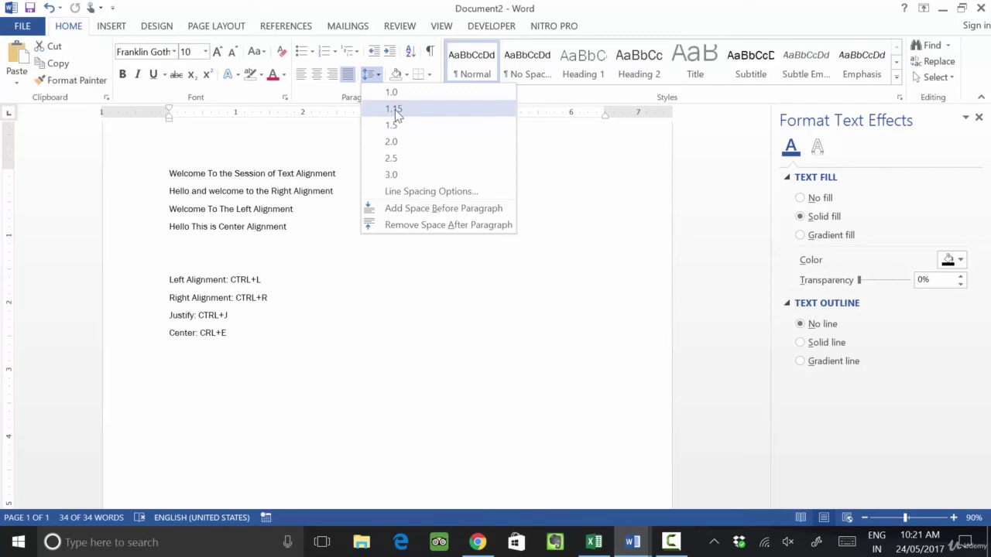
pyautogui.click(394, 109)
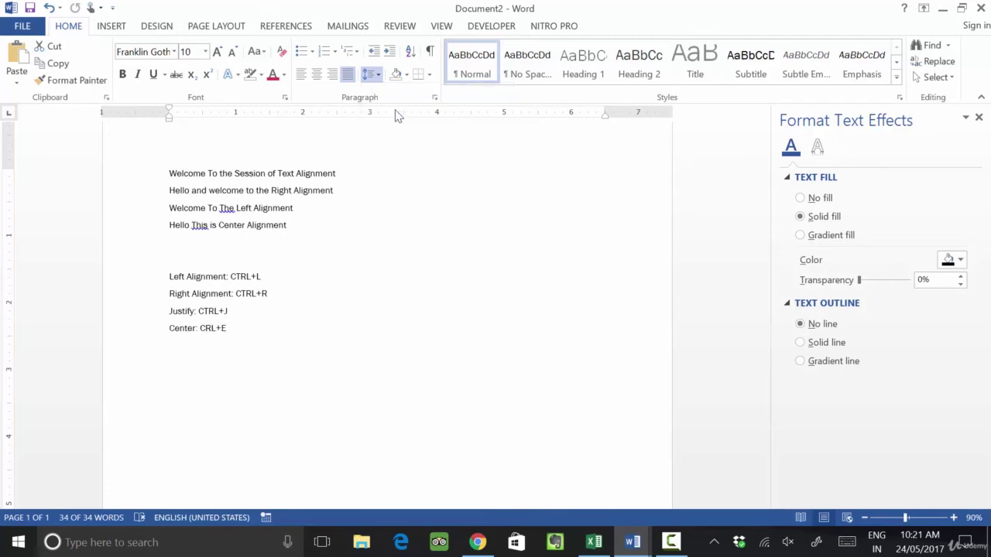
# Try 2.0 and 3.0 line spacing, then remove space after paragraphs
pyautogui.click(372, 75)
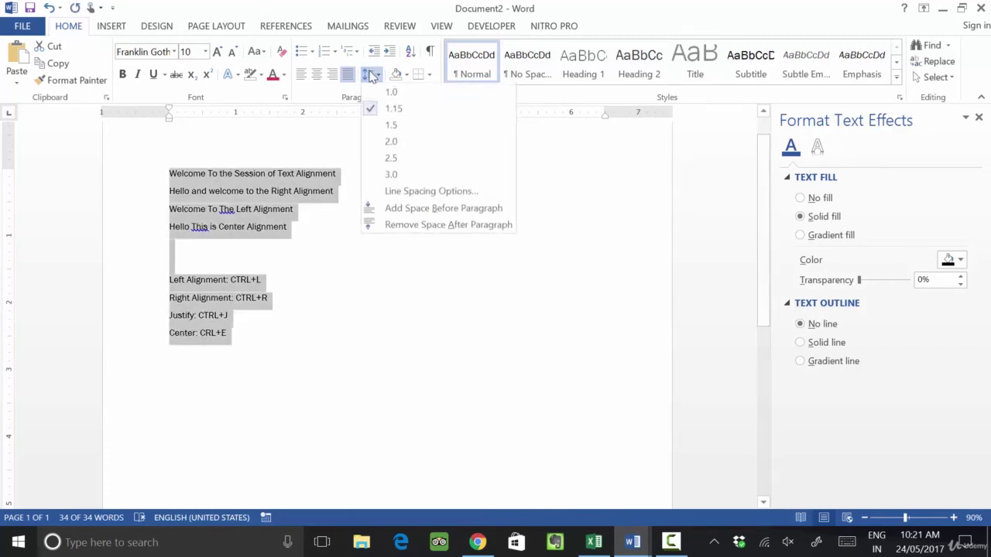
pyautogui.click(391, 142)
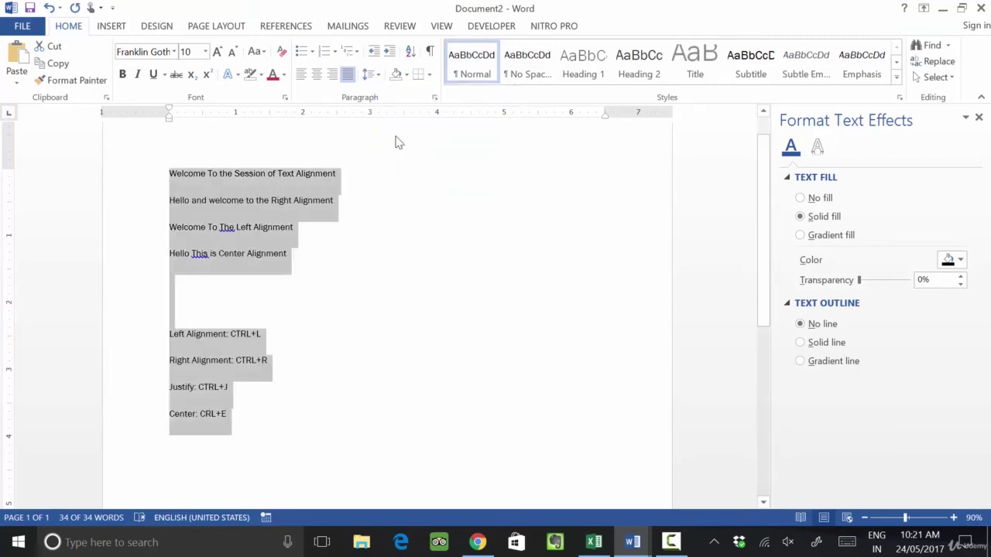
pyautogui.click(375, 76)
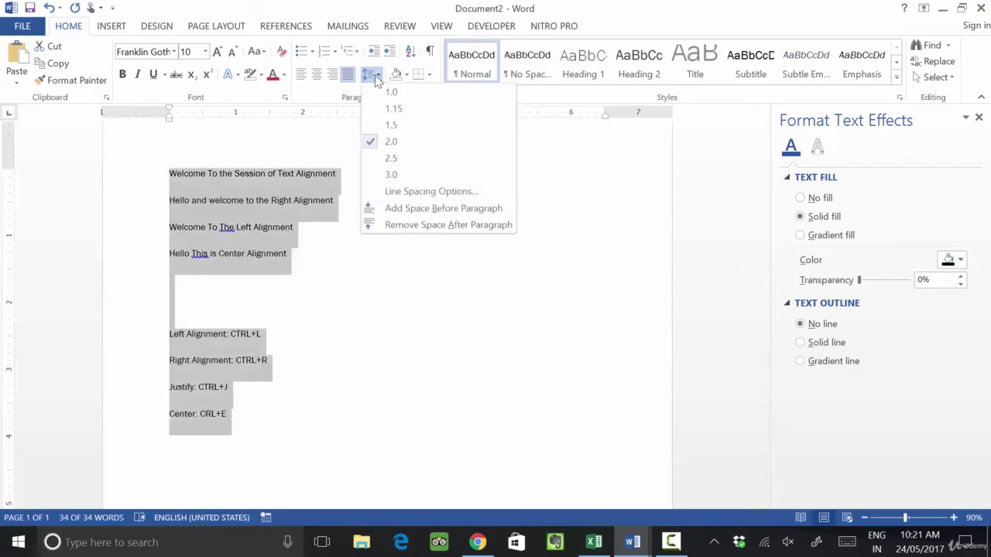
pyautogui.click(397, 176)
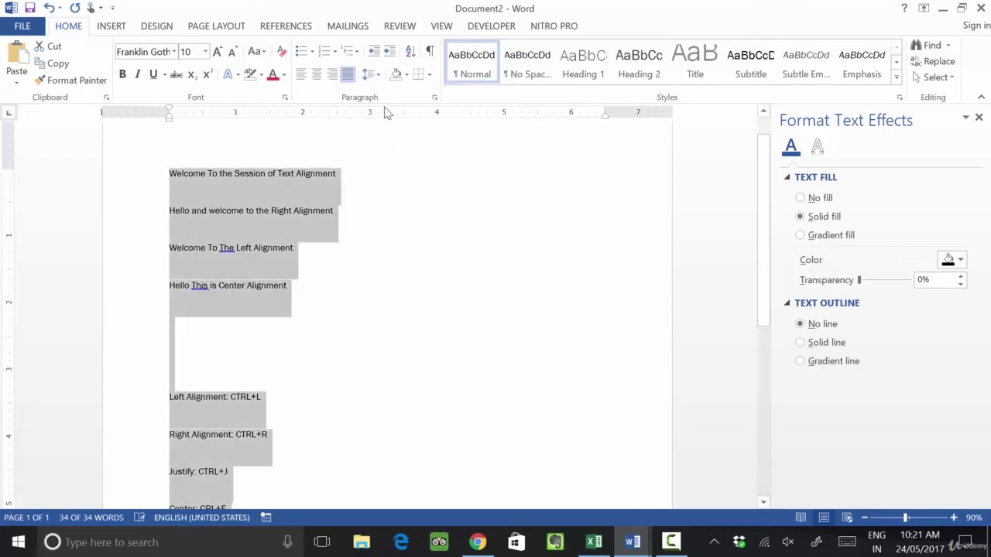
pyautogui.click(375, 75)
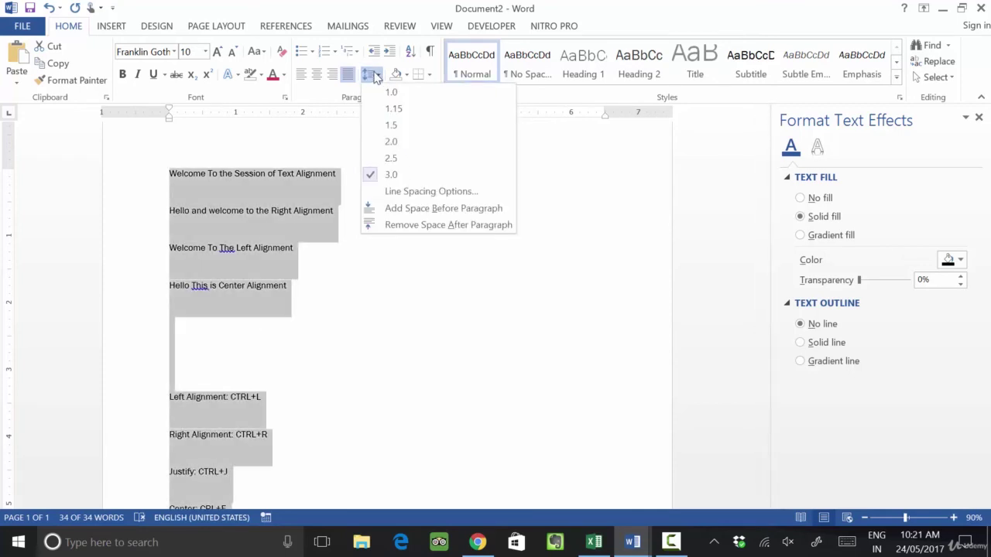
pyautogui.click(419, 225)
# Select the whole document, toggle space after paragraph off, and set 1.0 line spacing
pyautogui.hotkey('ctrl', 'a')
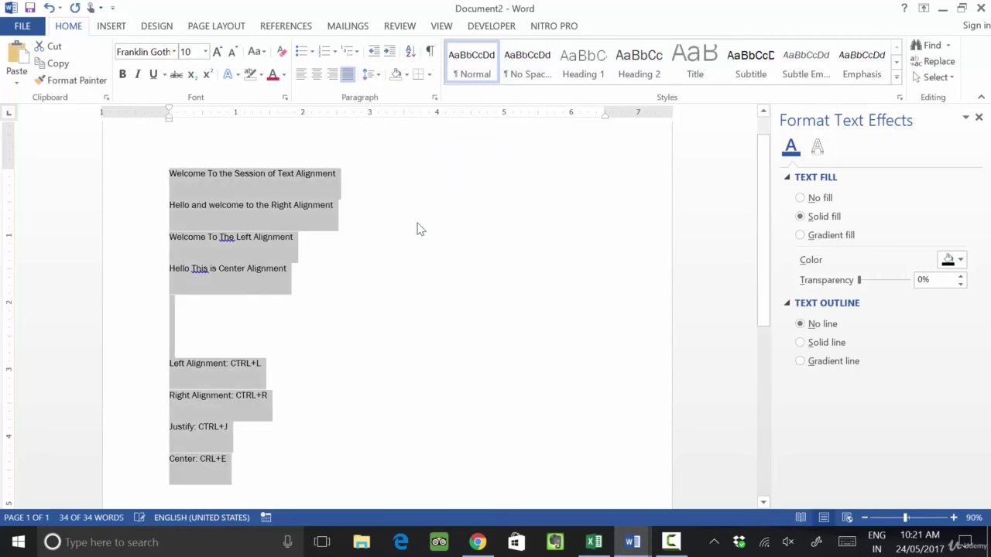
pyautogui.click(376, 77)
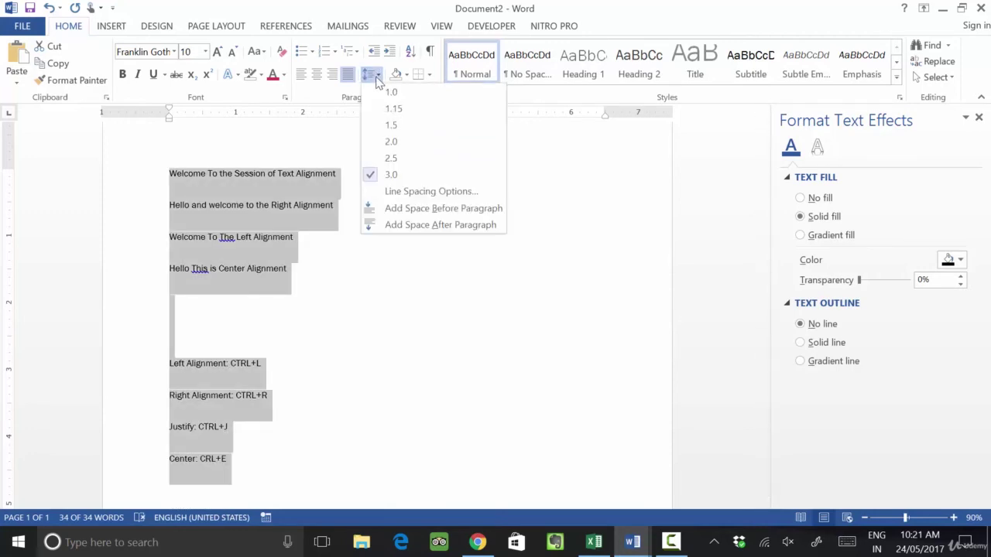
pyautogui.click(424, 226)
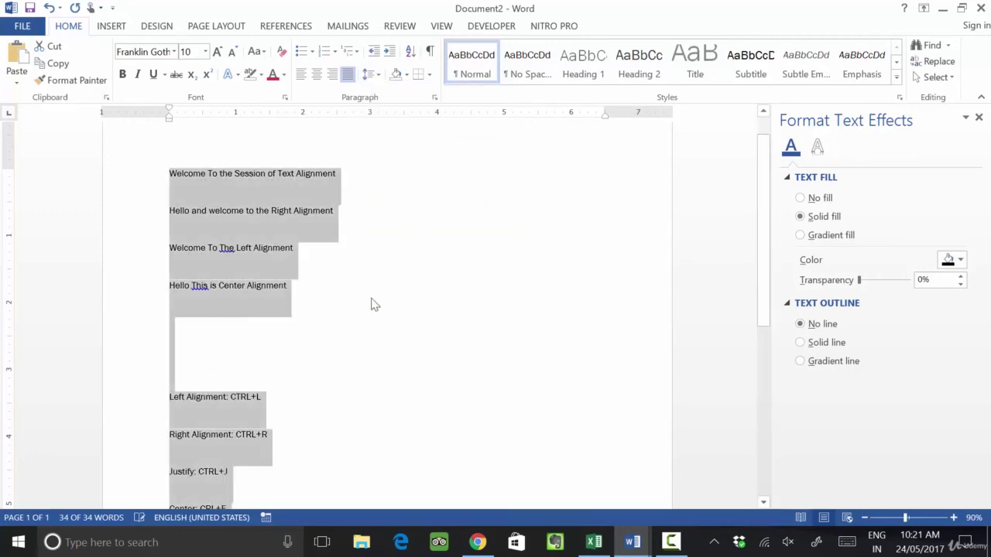
pyautogui.click(378, 77)
pyautogui.click(419, 224)
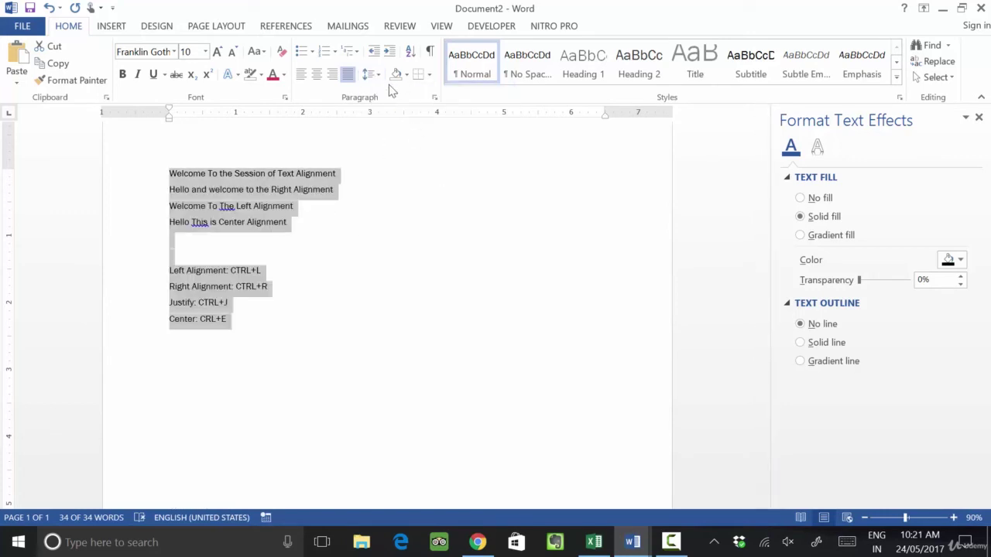
pyautogui.click(368, 74)
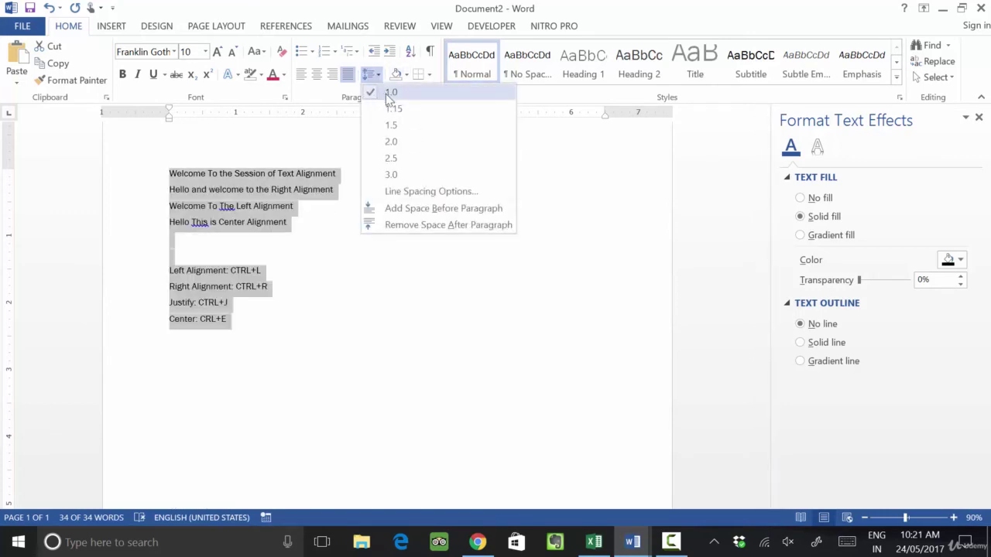
pyautogui.click(389, 95)
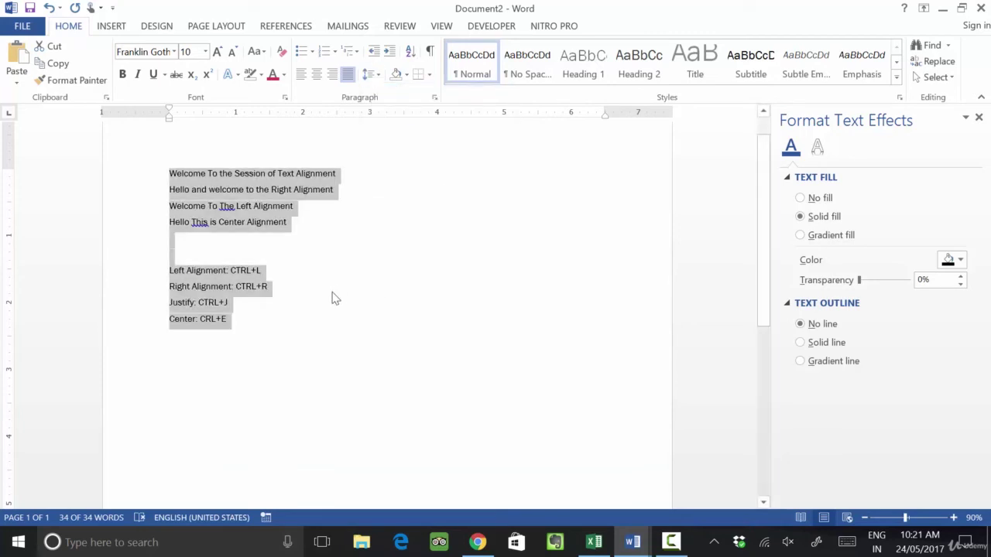
# Demo Ctrl+2 and Ctrl+1, then add 'Single Line Space: CTRL+1' and 'Double Line Space: CTRL+' below the list
pyautogui.hotkey('ctrl', '2')
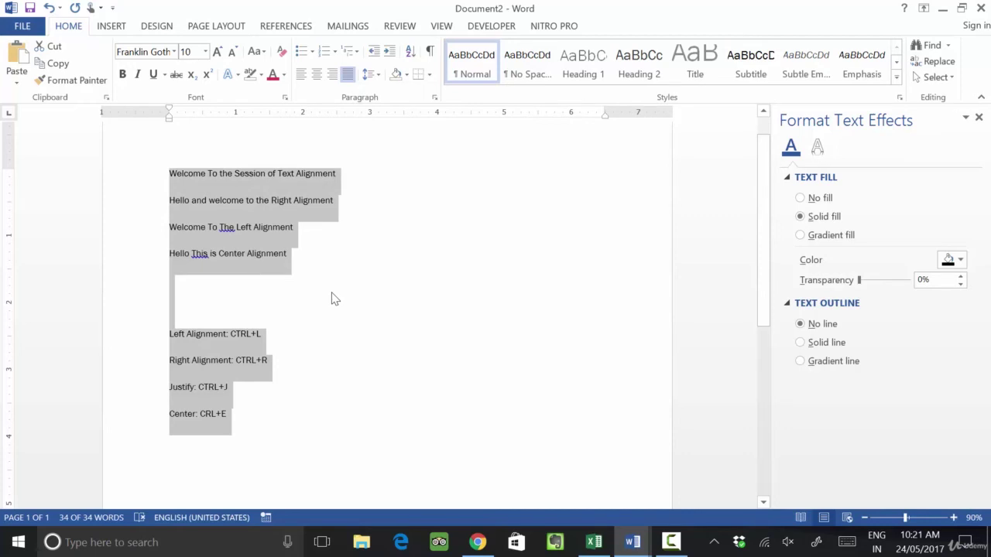
pyautogui.hotkey('ctrl', '1')
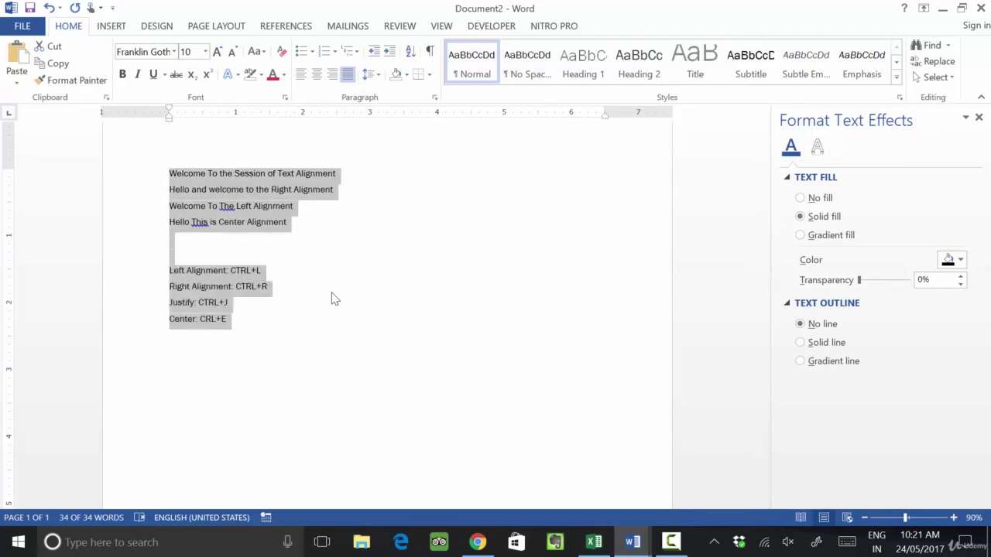
pyautogui.click(305, 336)
pyautogui.press('Return')
pyautogui.write('Sing')
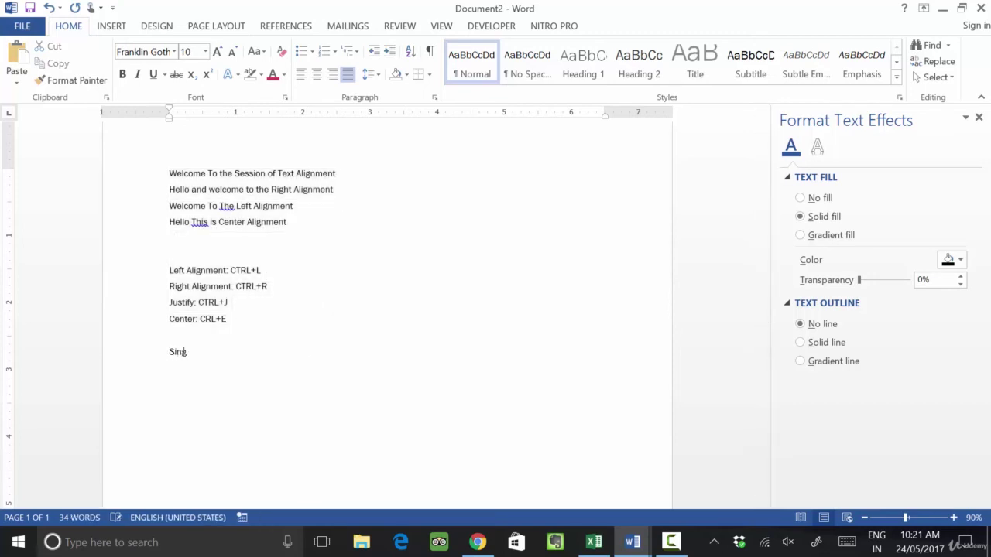
pyautogui.write('le Line Space: CTRL+1 Double Lin')
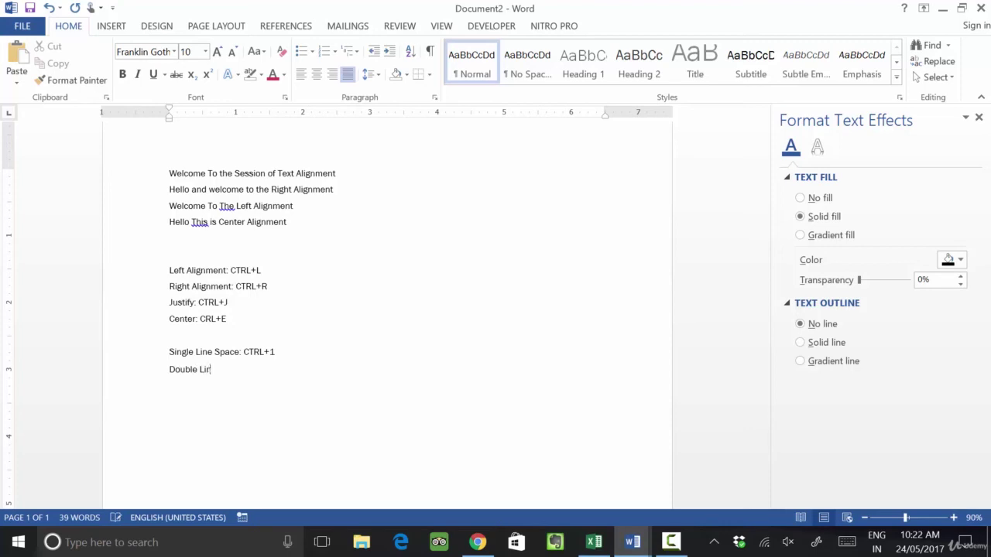
pyautogui.write('e Space: CTRL+2')
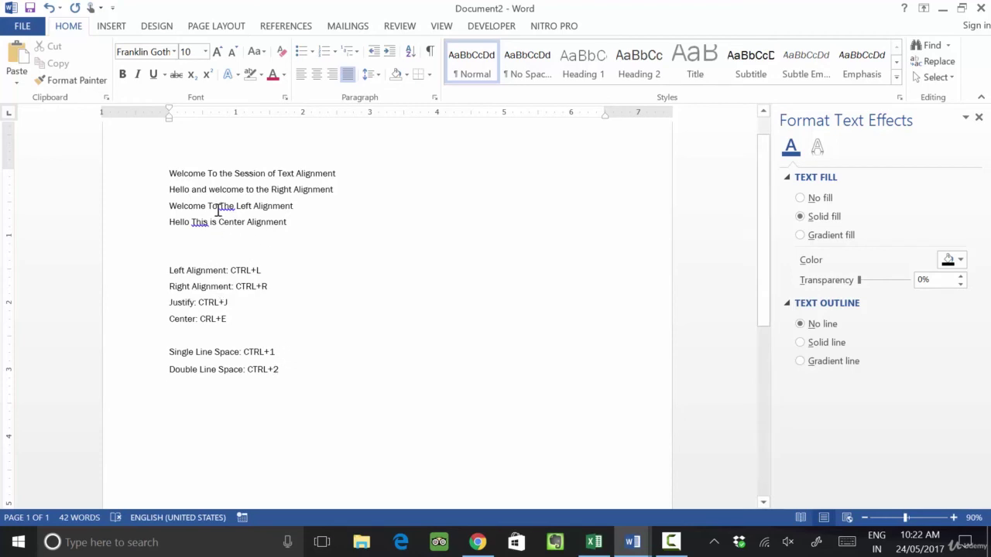
# Select all the text and apply Add Space Before Paragraph
pyautogui.moveTo(170, 172); pyautogui.dragTo(345, 389)
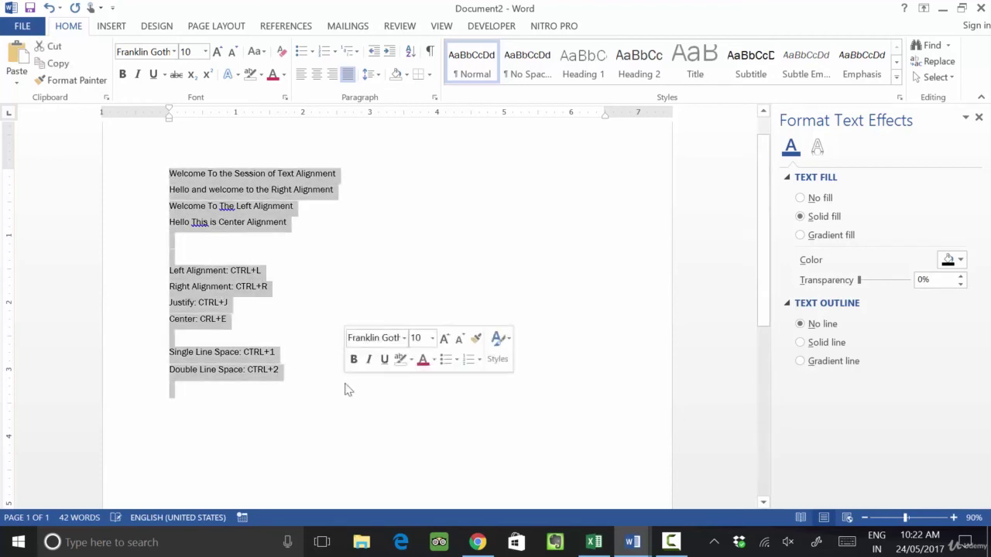
pyautogui.click(376, 79)
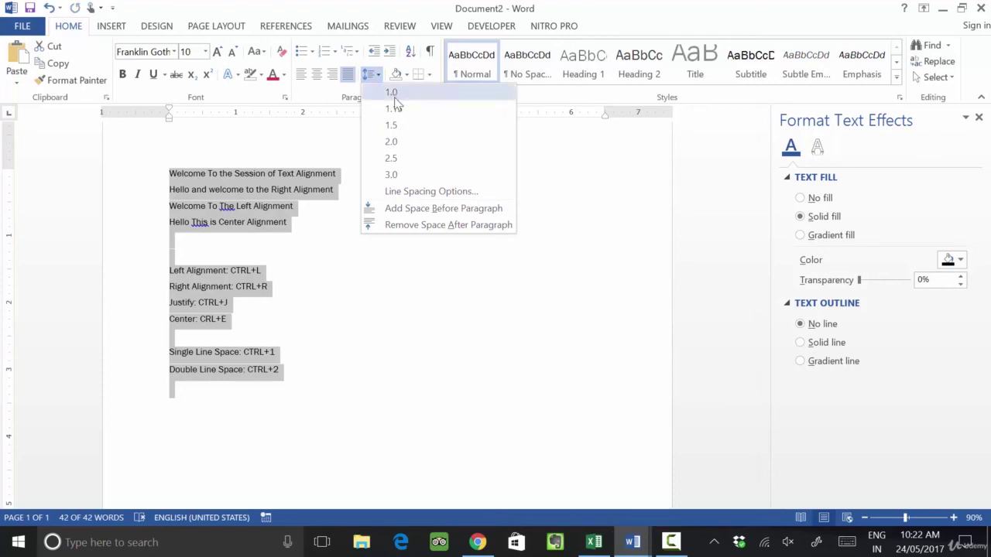
pyautogui.click(439, 209)
pyautogui.hotkey('ctrl', 'a')
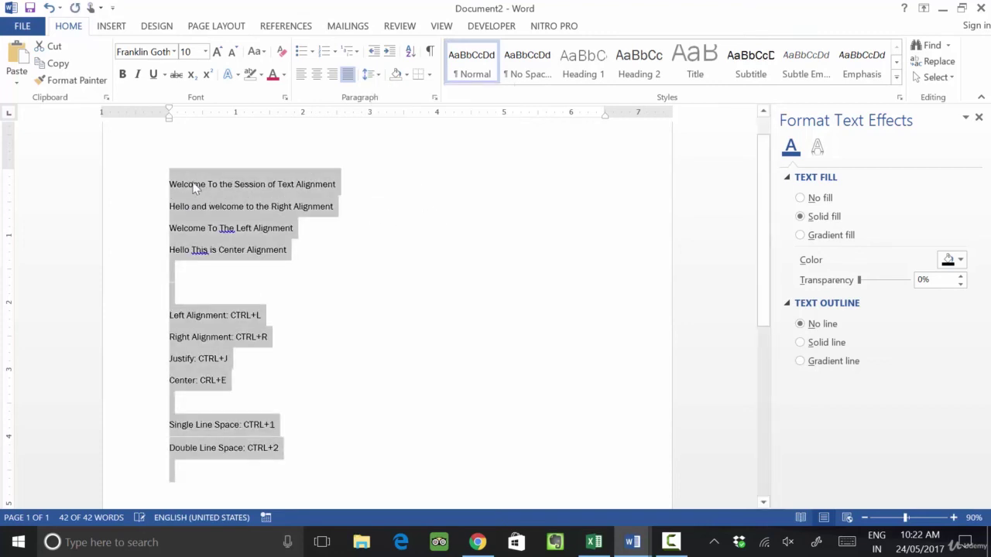
pyautogui.click(341, 191)
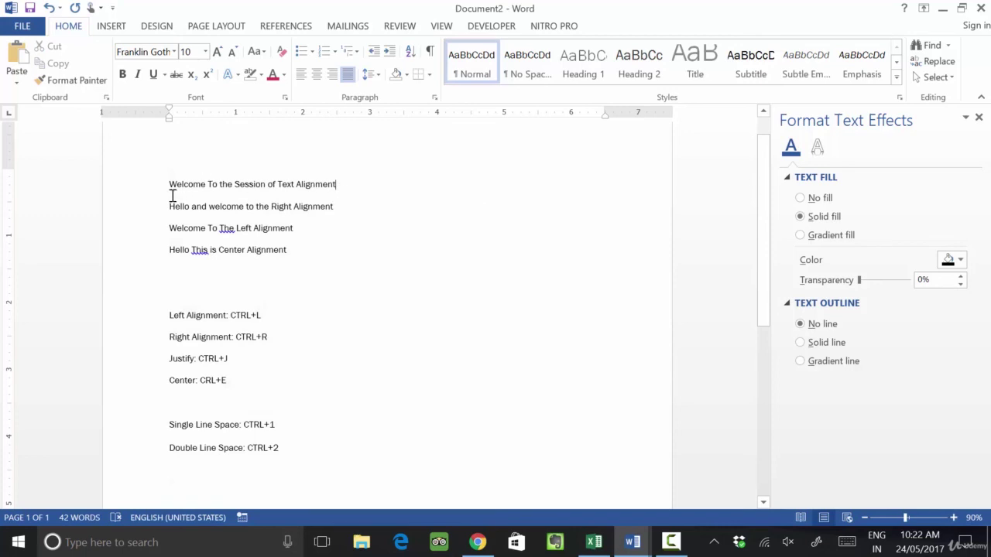
pyautogui.moveTo(173, 181); pyautogui.dragTo(316, 255)
# Select all text through the Double Line Space line and remove space after paragraphs
pyautogui.click(268, 271)
pyautogui.moveTo(176, 174); pyautogui.dragTo(320, 449)
pyautogui.click(369, 75)
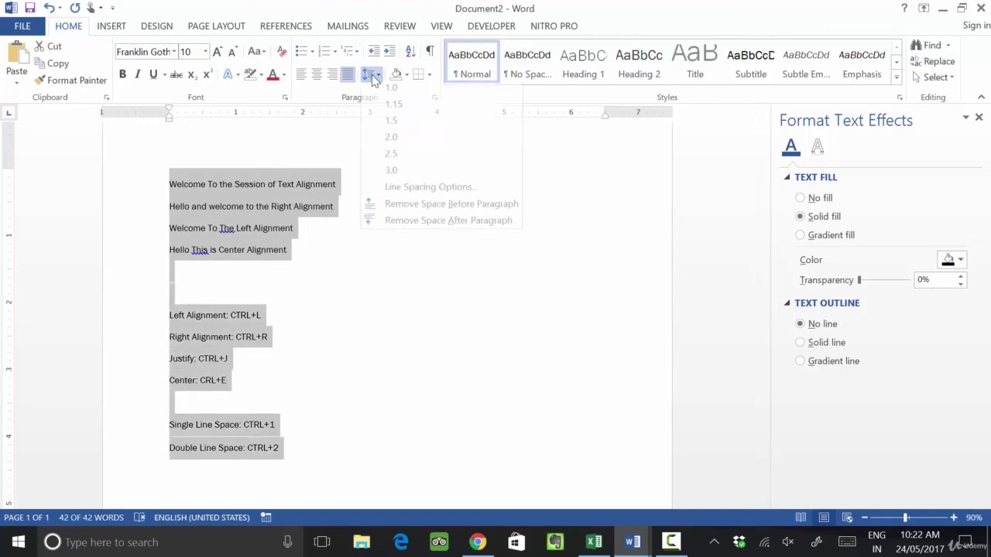
pyautogui.click(408, 226)
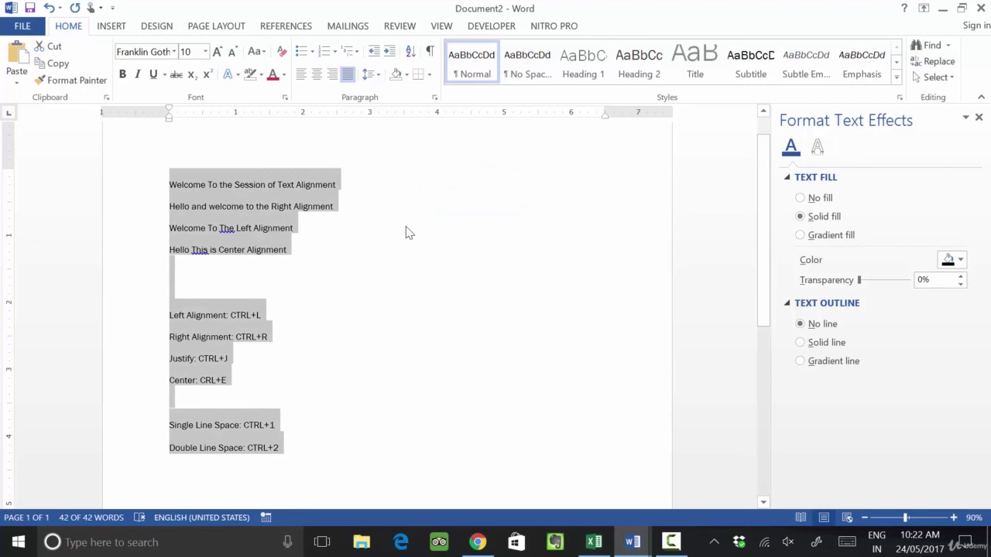
pyautogui.click(370, 74)
pyautogui.click(392, 104)
# Toggle space after paragraph back off so the lines sit compactly at 1.0 spacing
pyautogui.click(370, 75)
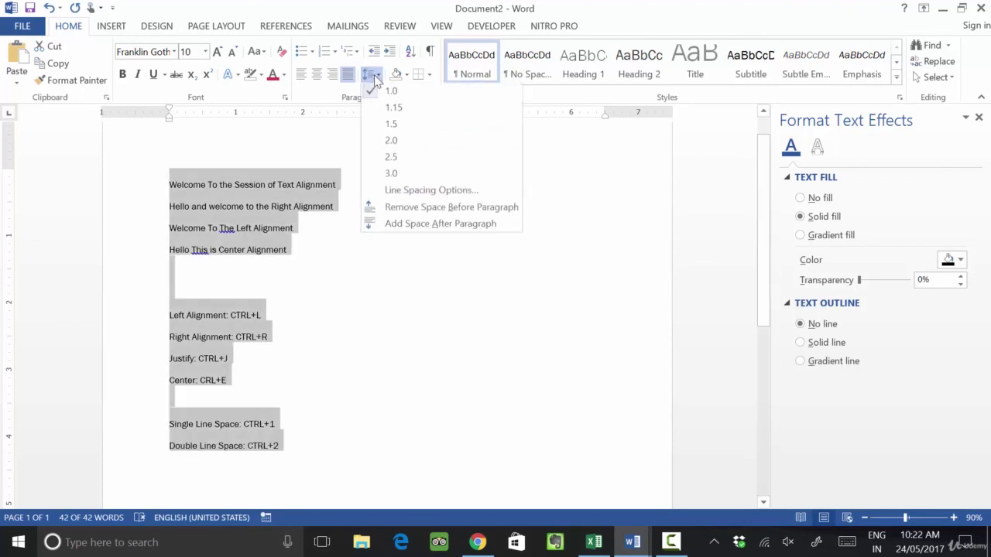
pyautogui.click(408, 225)
pyautogui.click(369, 74)
pyautogui.click(411, 222)
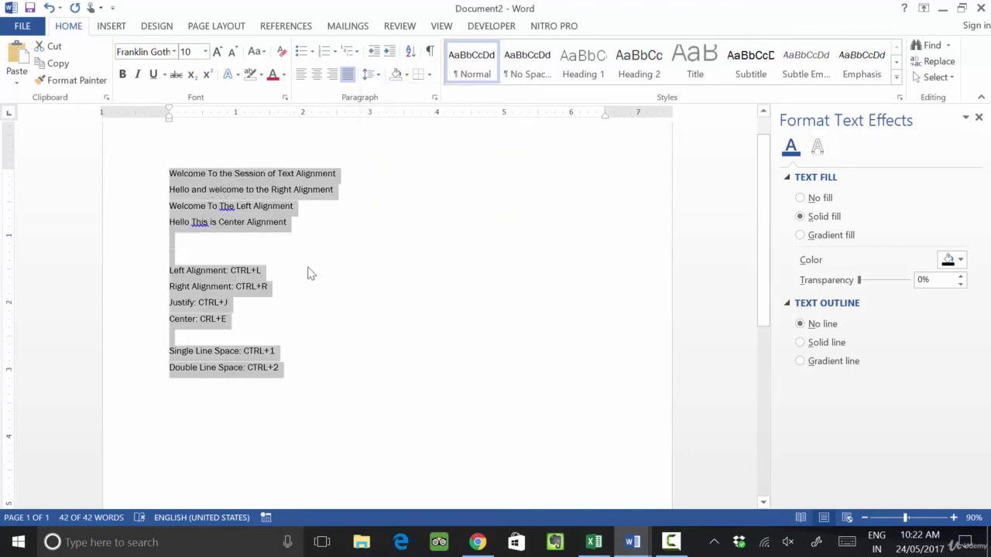
pyautogui.click(370, 75)
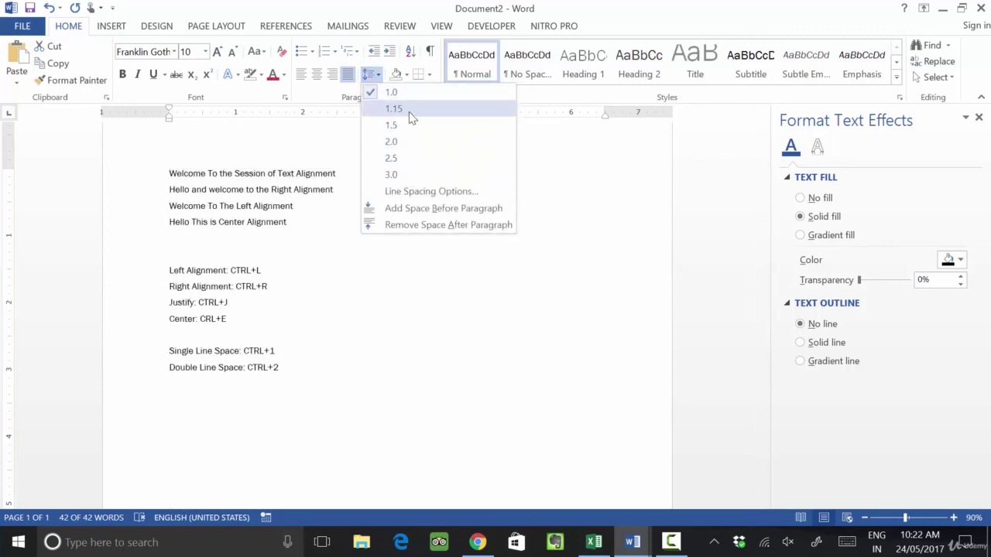
pyautogui.click(467, 339)
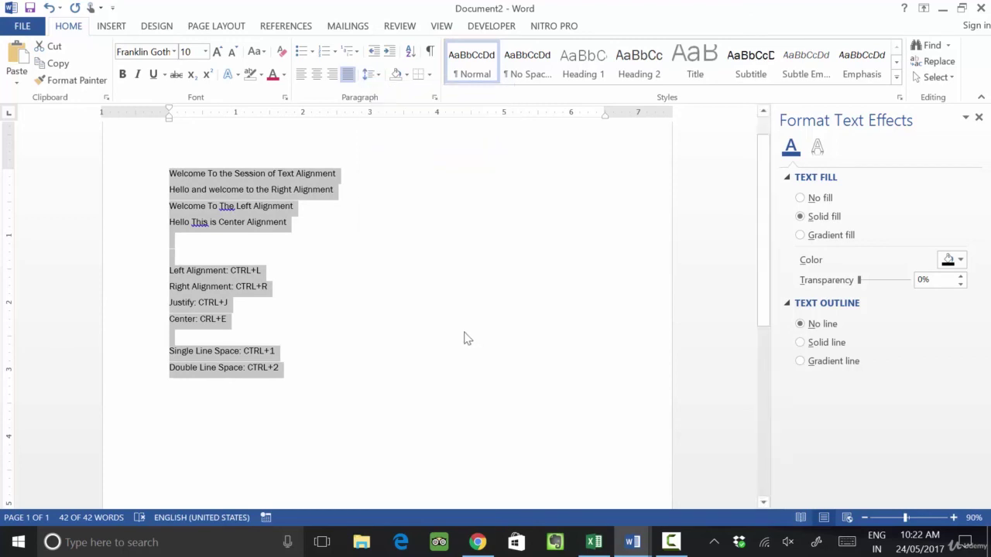